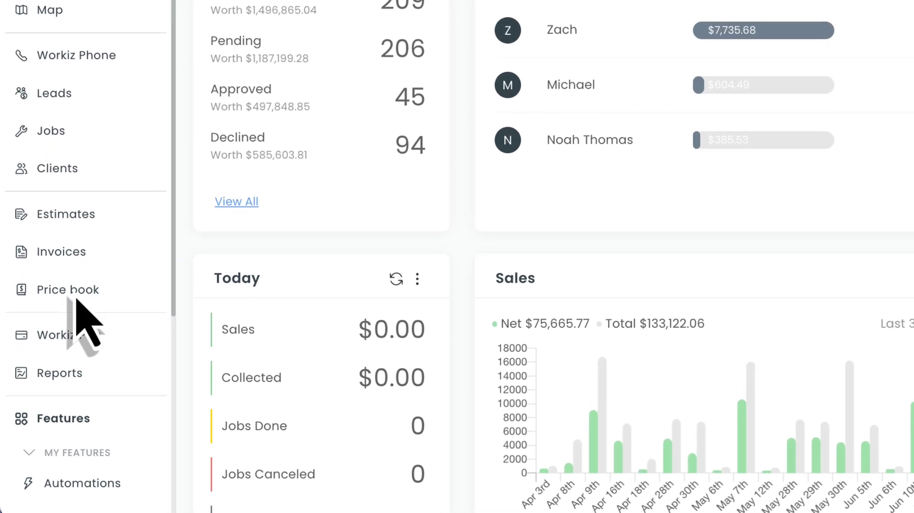
Show the price book catalogs included in Price Book Pro.
{"action": "left_click", "coordinate": [50, 362]}
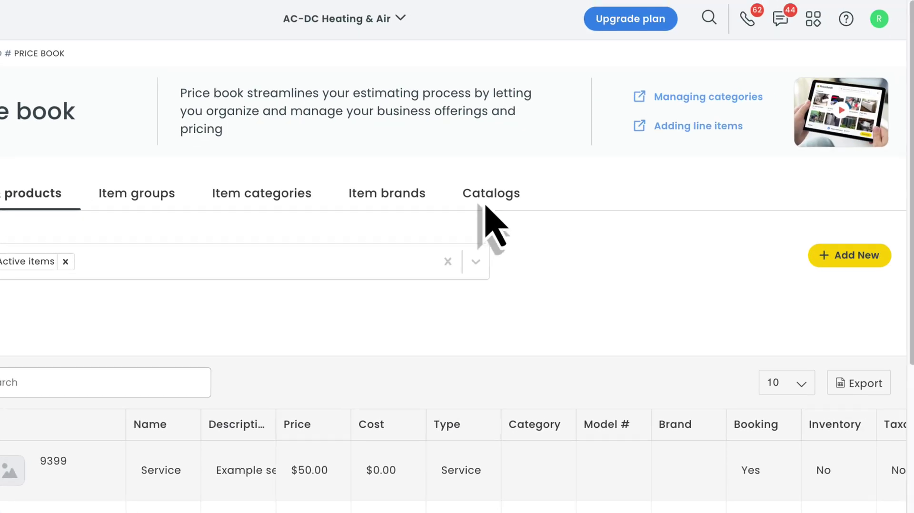
{"action": "left_click", "coordinate": [488, 202]}
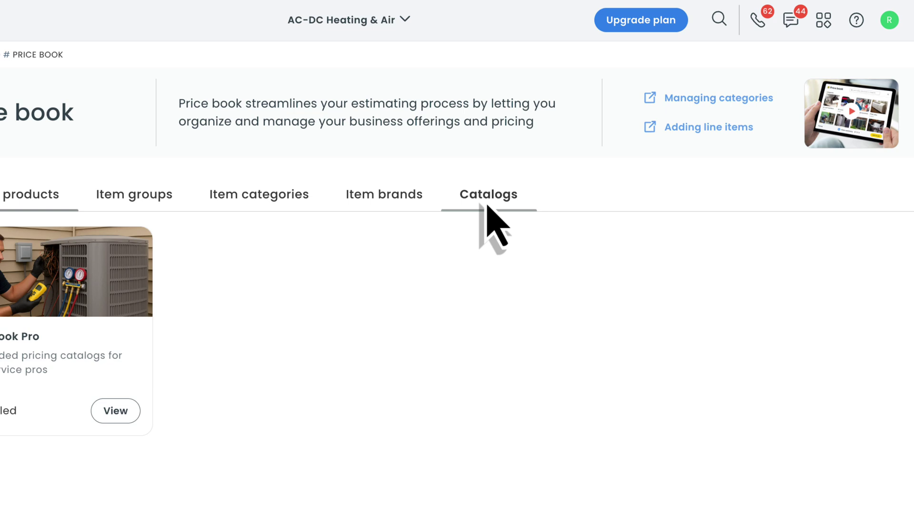
{"action": "left_click", "coordinate": [270, 338]}
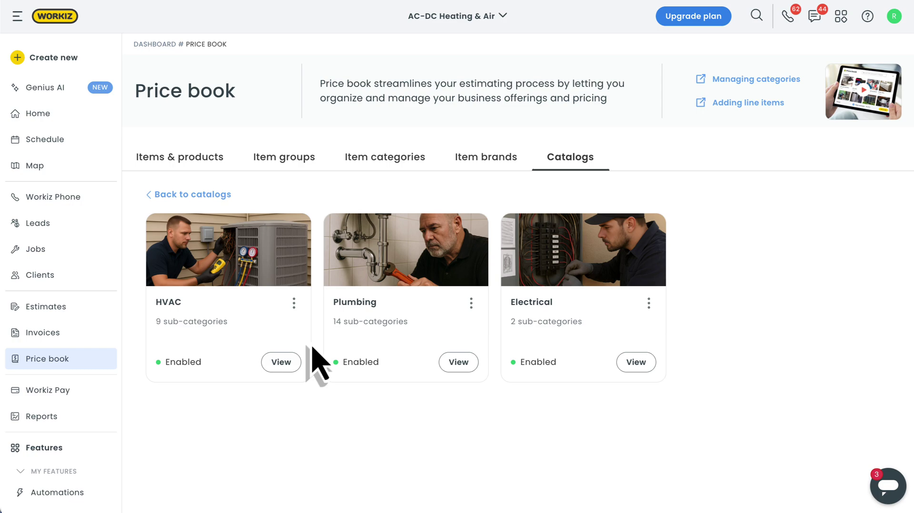
Browse Plumbing > Water Heaters > Water Heater Repairs Electric items, then close the catalog browser.
{"action": "left_click", "coordinate": [458, 366]}
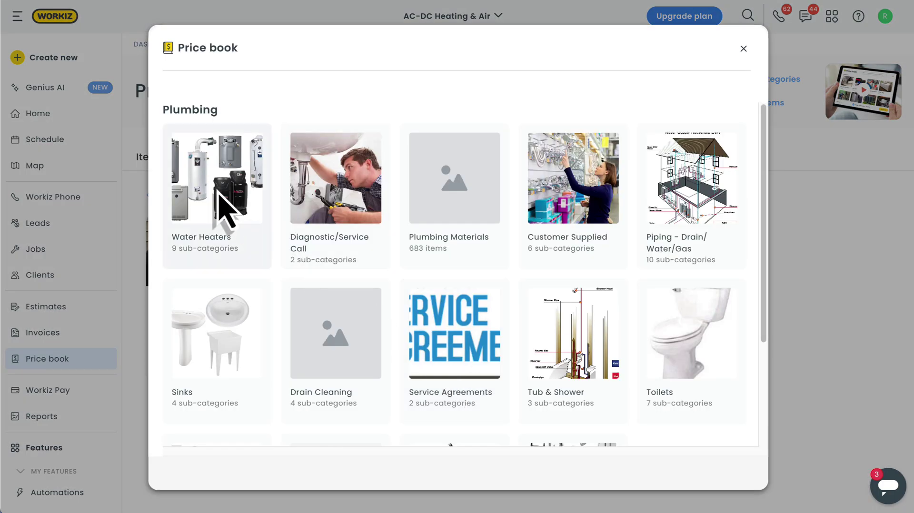
{"action": "left_click", "coordinate": [214, 190]}
{"action": "left_click", "coordinate": [344, 208]}
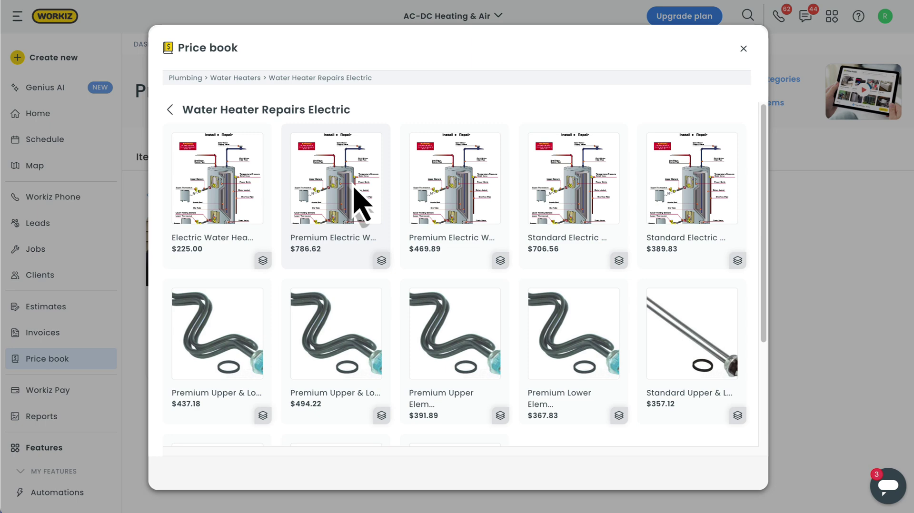
{"action": "left_click", "coordinate": [744, 50]}
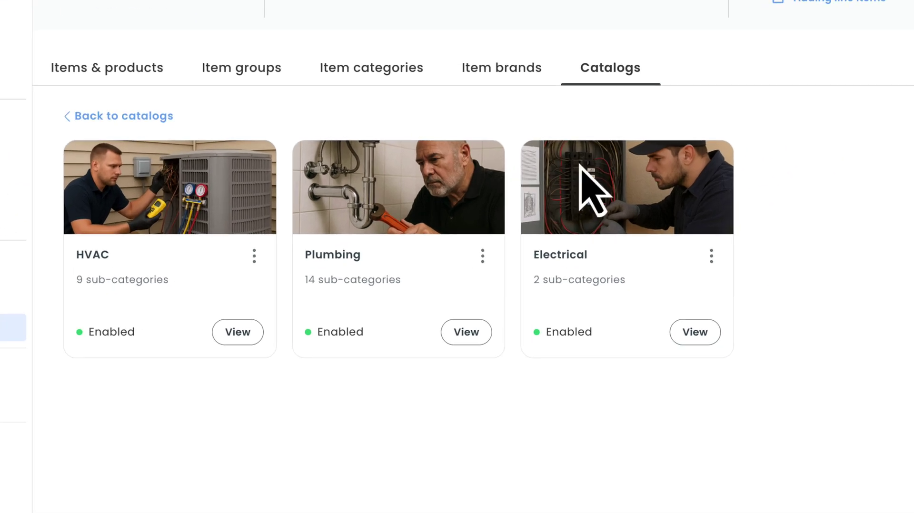
Disable the Plumbing catalog, then enable it again.
{"action": "left_click", "coordinate": [471, 304]}
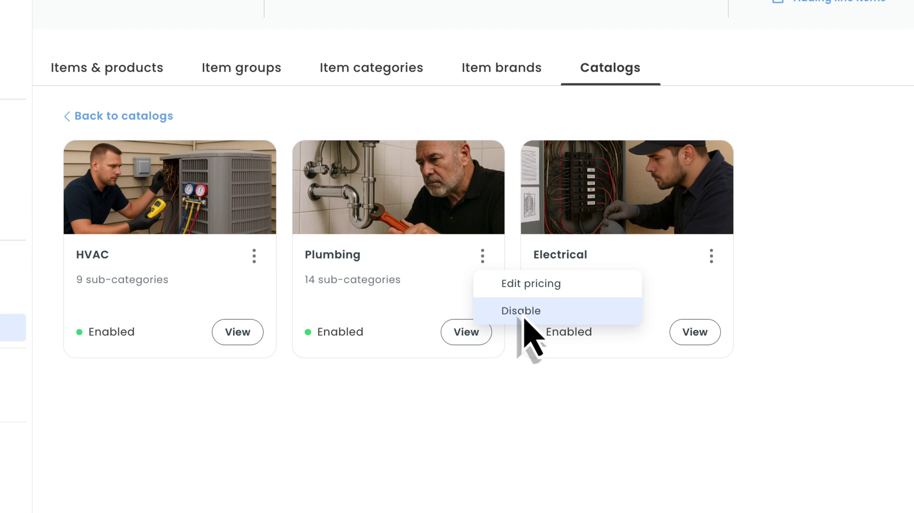
{"action": "left_click", "coordinate": [528, 298]}
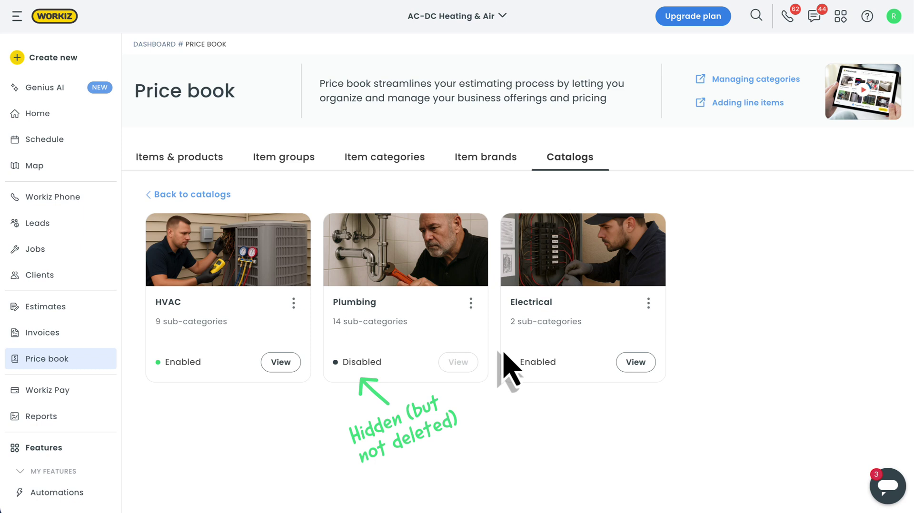
{"action": "left_click", "coordinate": [470, 304]}
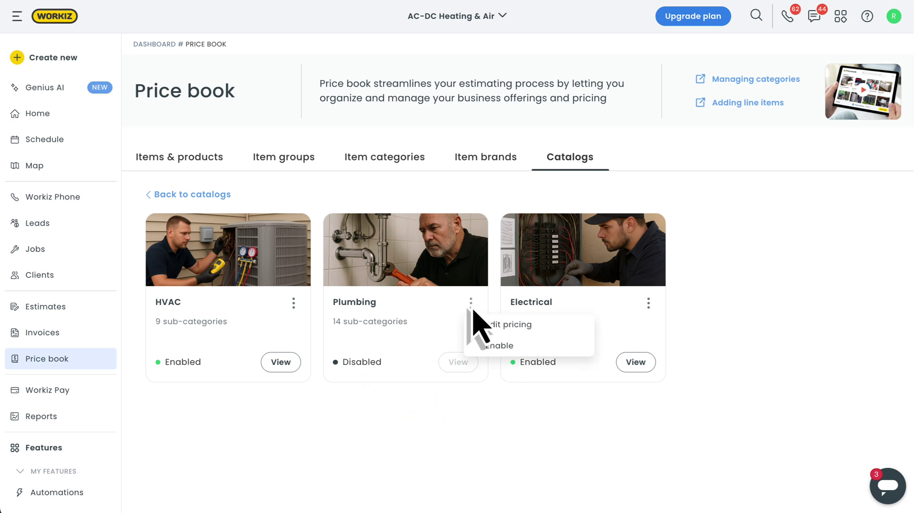
{"action": "left_click", "coordinate": [499, 346]}
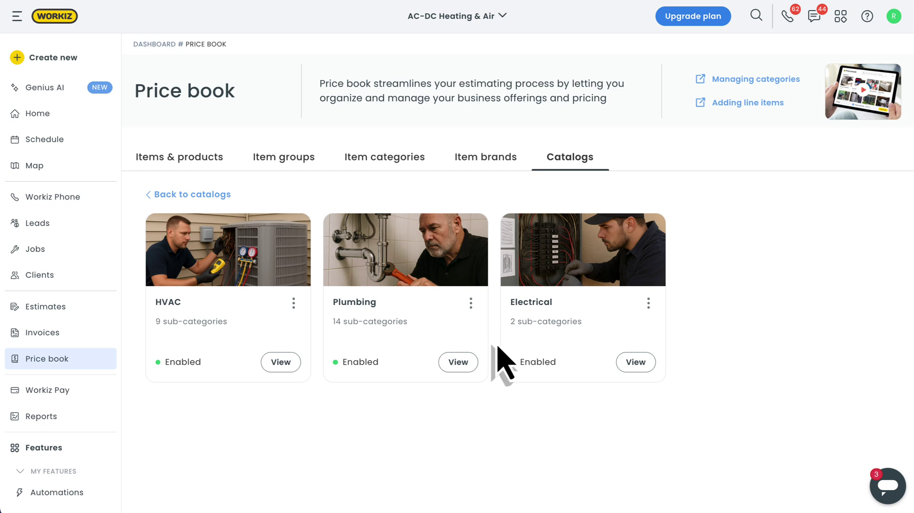
Give the HVAC catalog a 50% material markup and $175 hourly labor price.
{"action": "left_click", "coordinate": [293, 304]}
{"action": "left_click", "coordinate": [332, 326]}
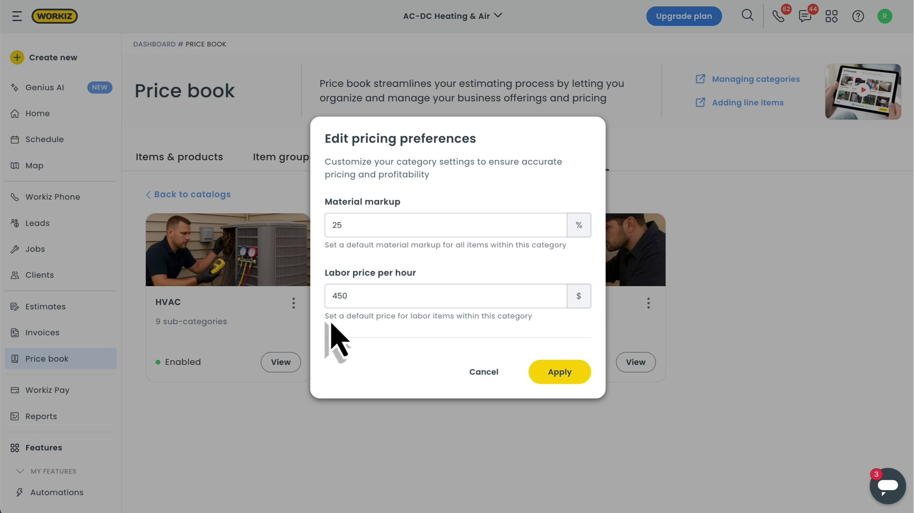
{"action": "double_click", "coordinate": [361, 233]}
{"action": "type", "text": "50"}
{"action": "double_click", "coordinate": [371, 296]}
{"action": "type", "text": "175"}
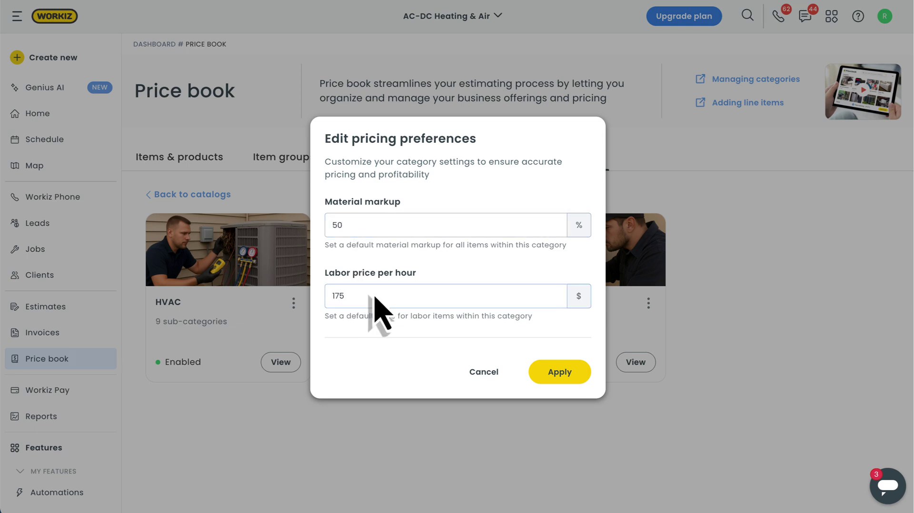
{"action": "left_click", "coordinate": [561, 376]}
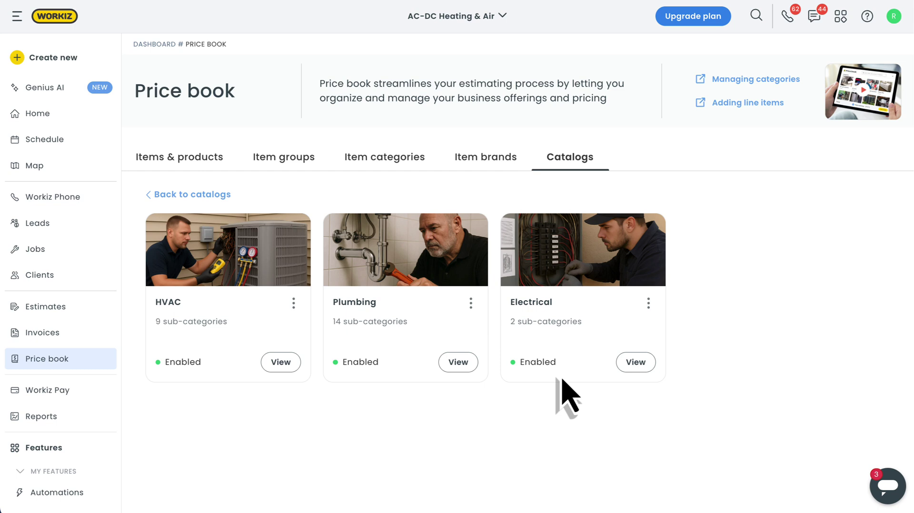
Open the first item group from the Item groups list for editing.
{"action": "left_click", "coordinate": [284, 166]}
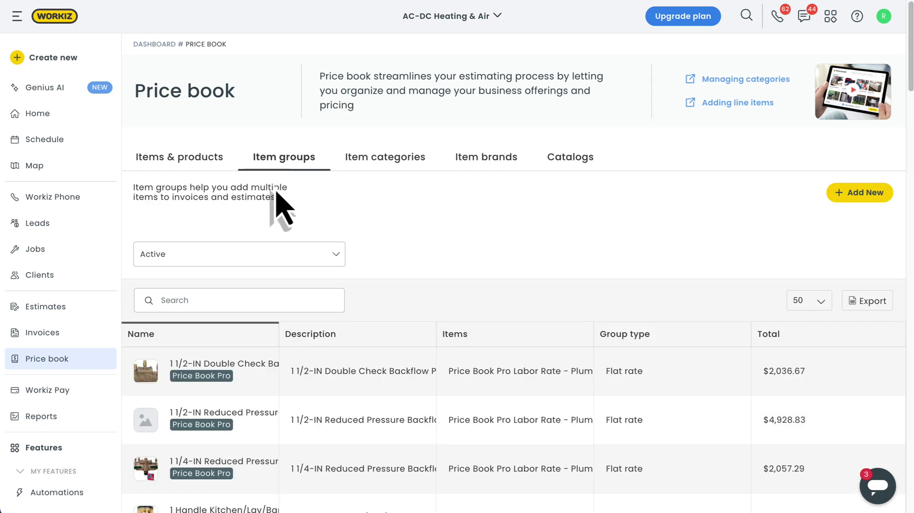
{"action": "left_click", "coordinate": [219, 376]}
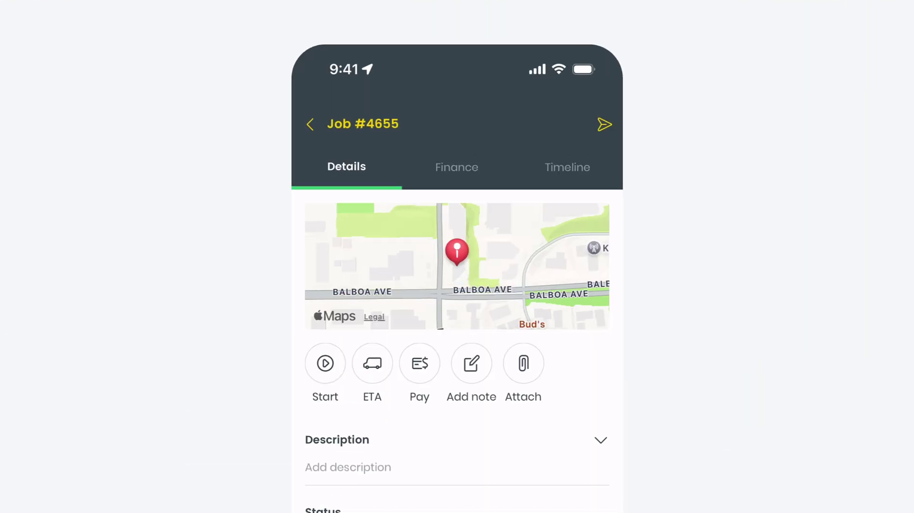
From job #4655's Finance items, browse the price book to Plumbing > Sump & Ejector Pumps sub-category.
{"action": "left_click", "coordinate": [457, 167]}
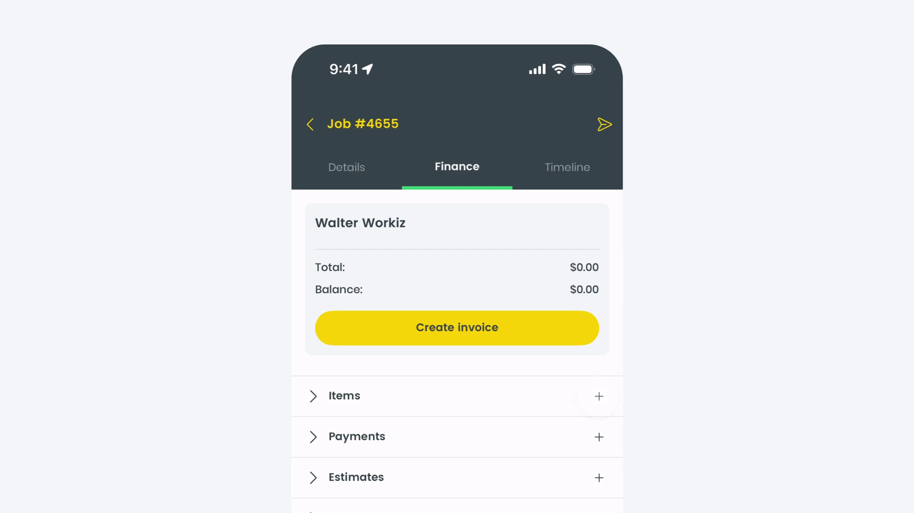
{"action": "left_click", "coordinate": [599, 396]}
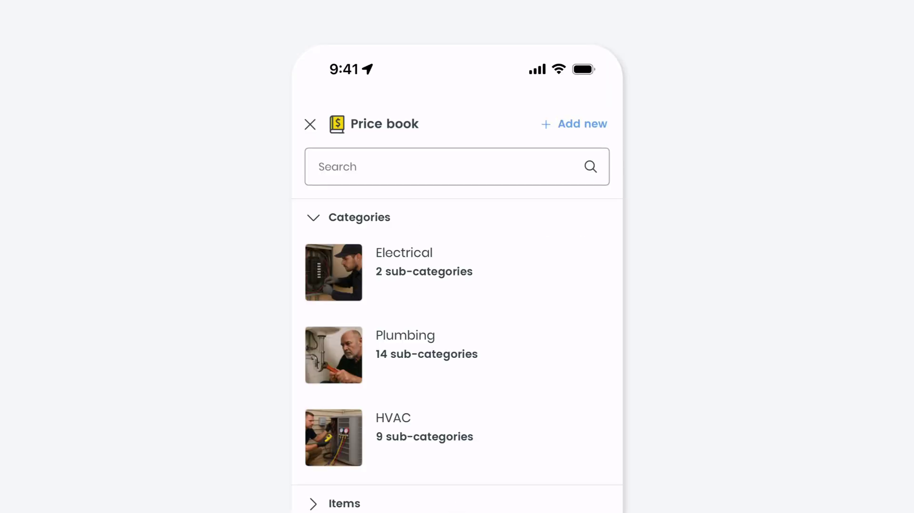
{"action": "left_click", "coordinate": [360, 357]}
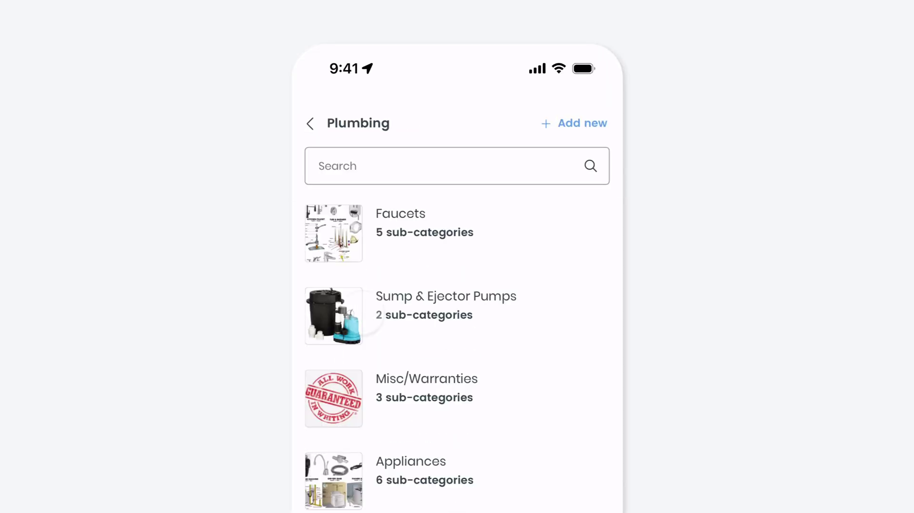
{"action": "left_click", "coordinate": [362, 312]}
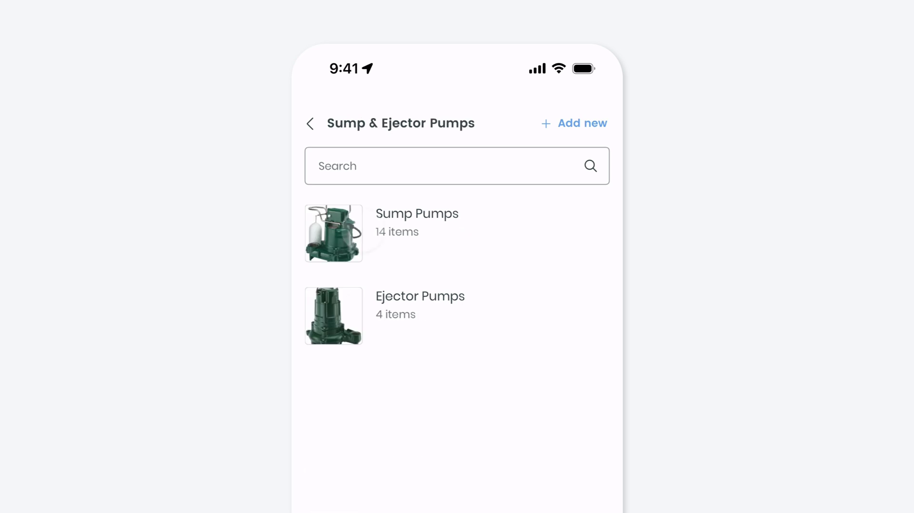
{"action": "left_click", "coordinate": [363, 232]}
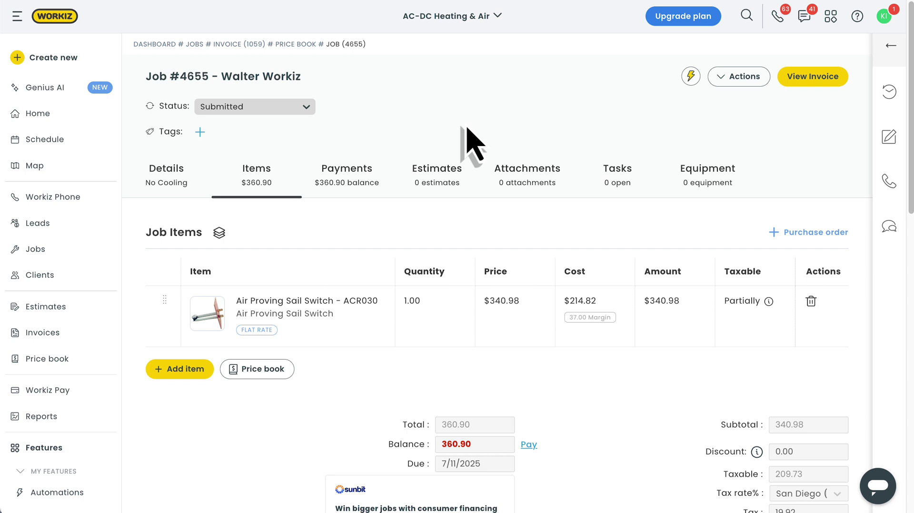
Change the Air Proving Sail Switch group's HVAC labor rate from 175 to 275 and save.
{"action": "left_click", "coordinate": [290, 305]}
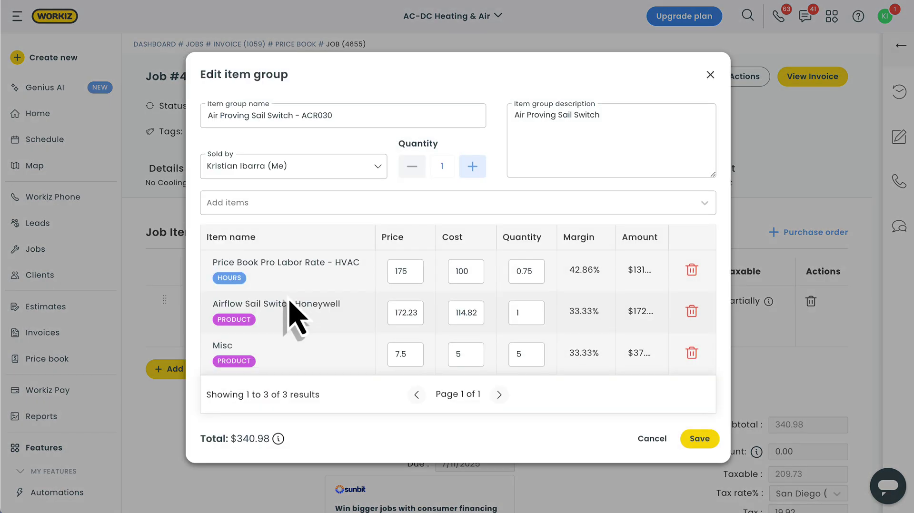
{"action": "double_click", "coordinate": [400, 275]}
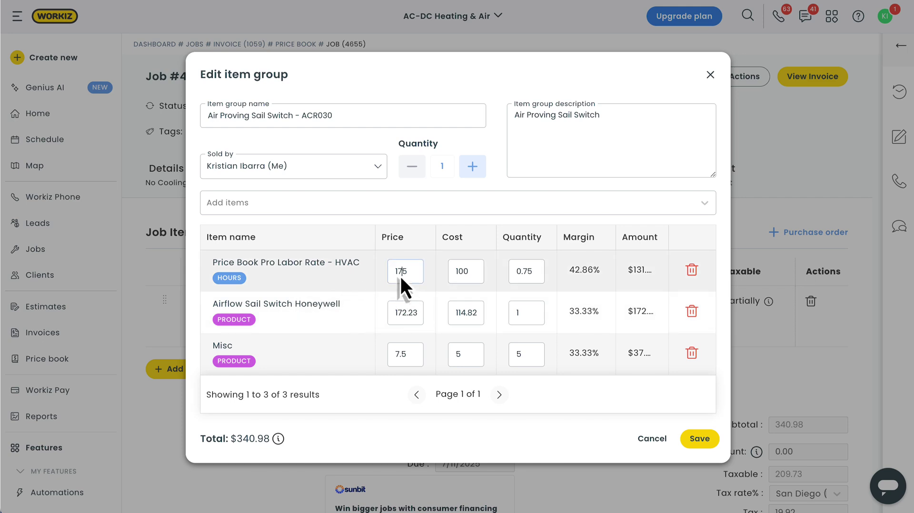
{"action": "type", "text": "275"}
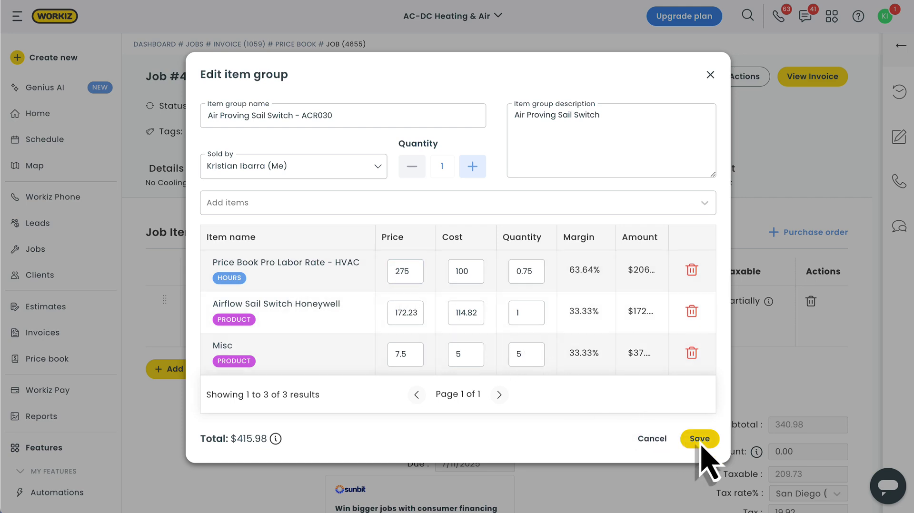
{"action": "left_click", "coordinate": [700, 441]}
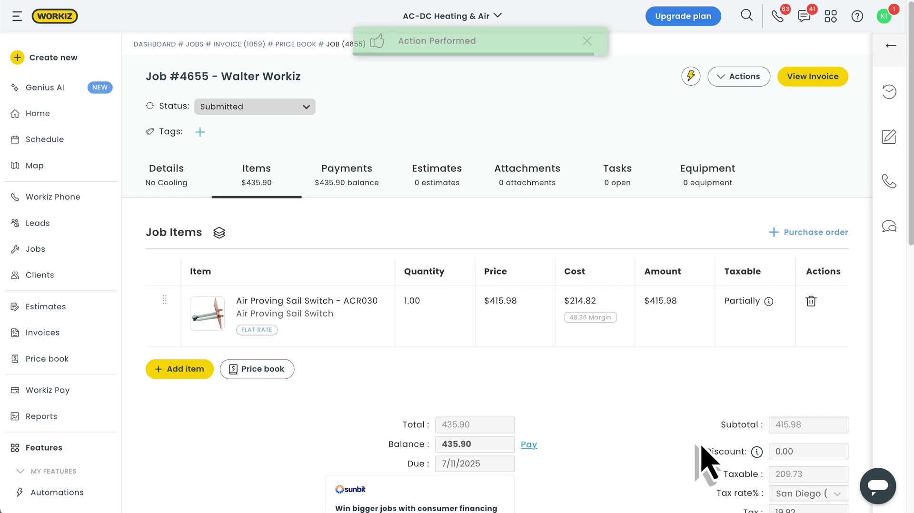